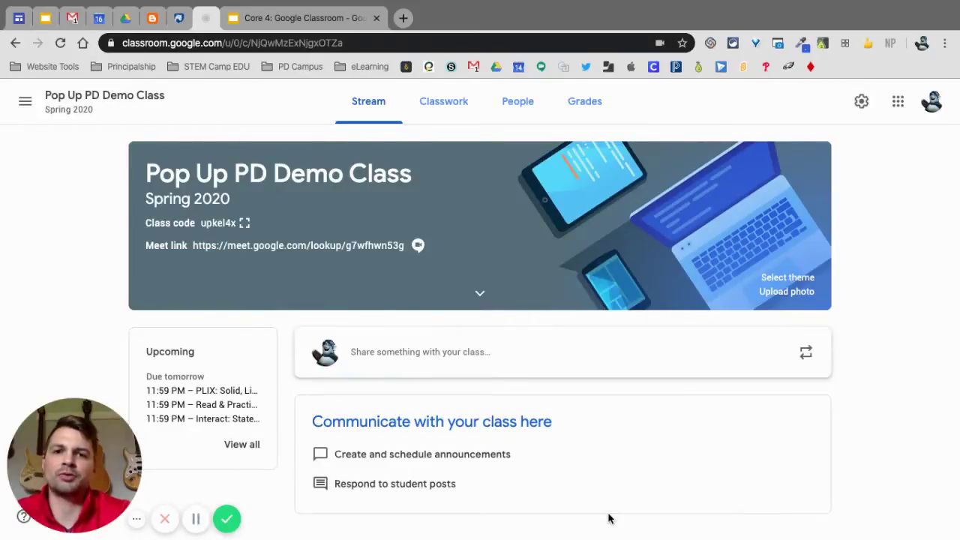
Switch to the Pop Up PD Demo Class's Classwork list of assignments.
click(448, 105)
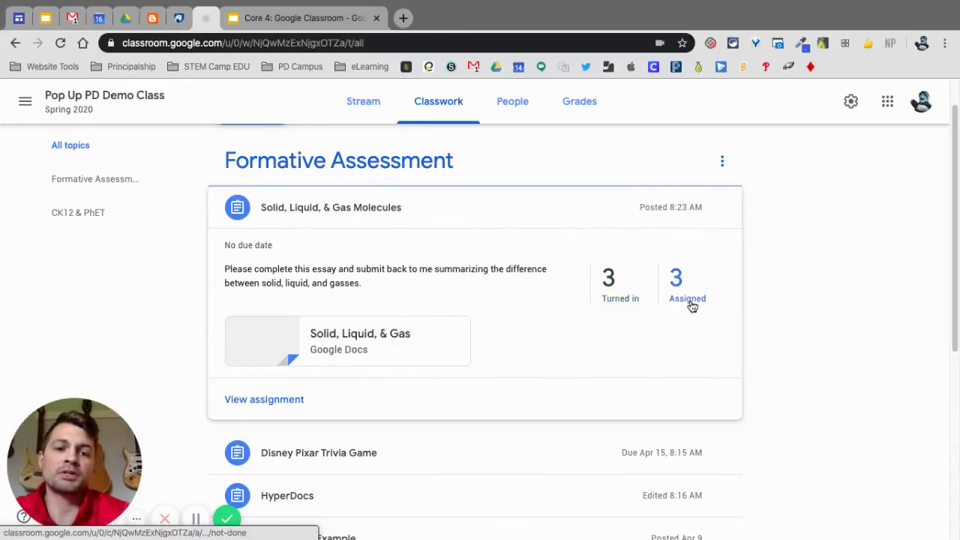
Open the Solid, Liquid, & Gas Molecules submissions and filter them to Turned in only.
click(277, 405)
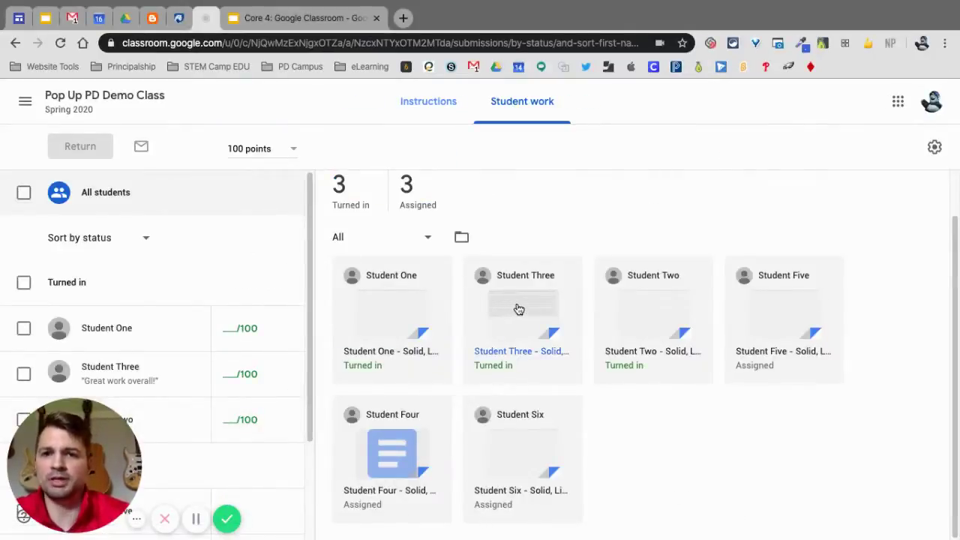
scroll(518, 310, up, 1)
scroll(517, 308, down, 1)
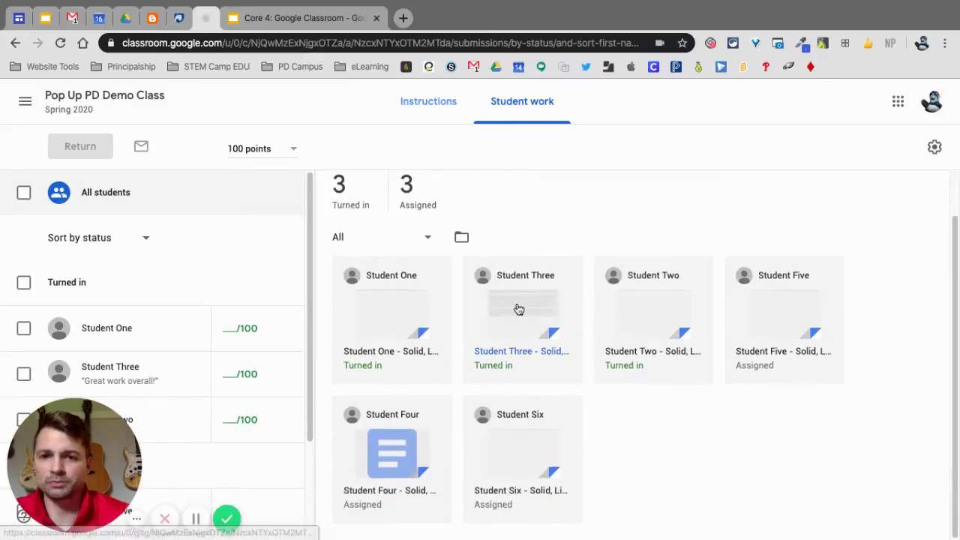
click(429, 238)
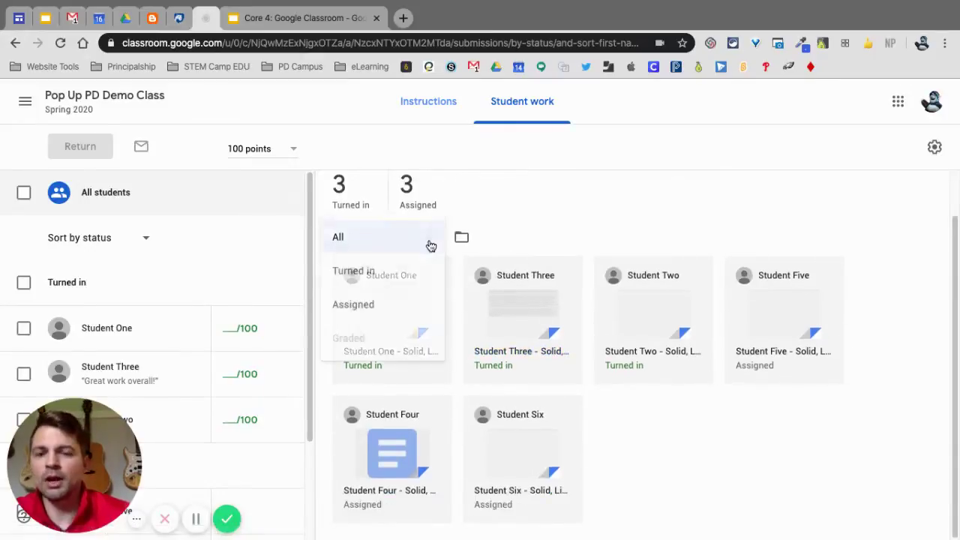
click(406, 277)
click(405, 289)
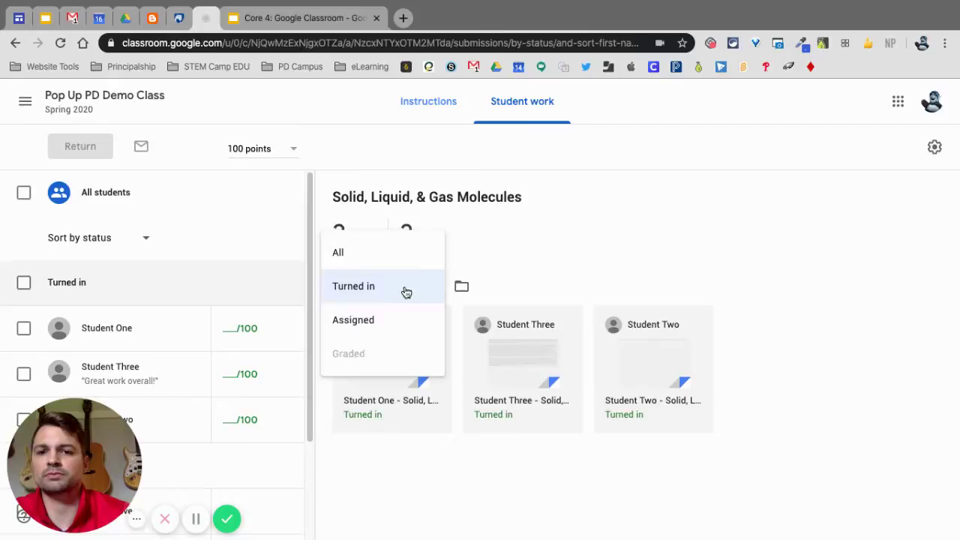
click(543, 271)
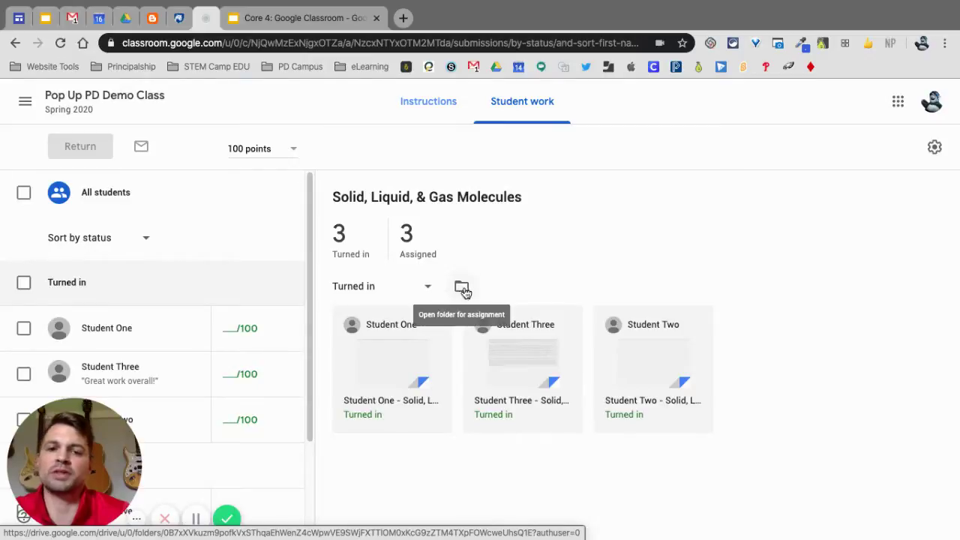
Open Student One's essay for grading, check Student Six's submission, then return to Student One.
click(379, 375)
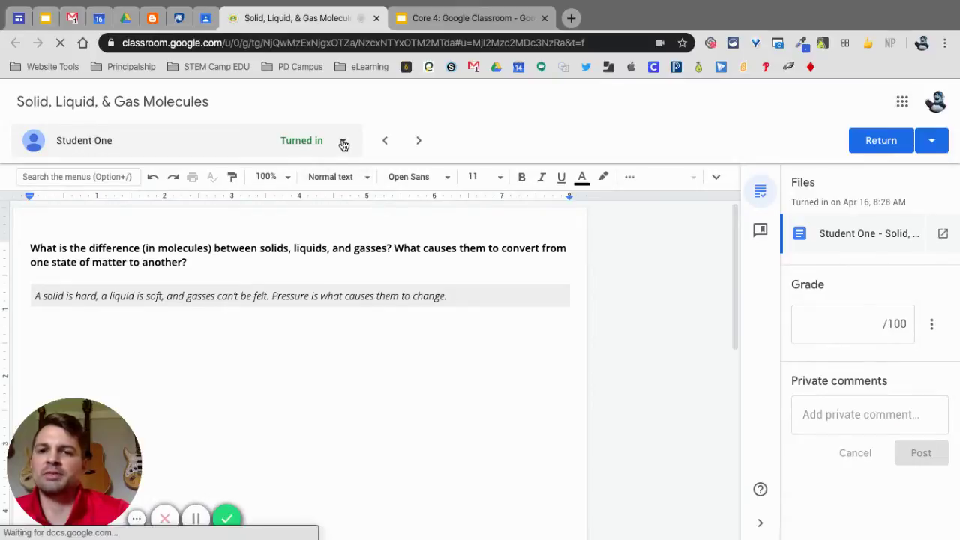
click(419, 143)
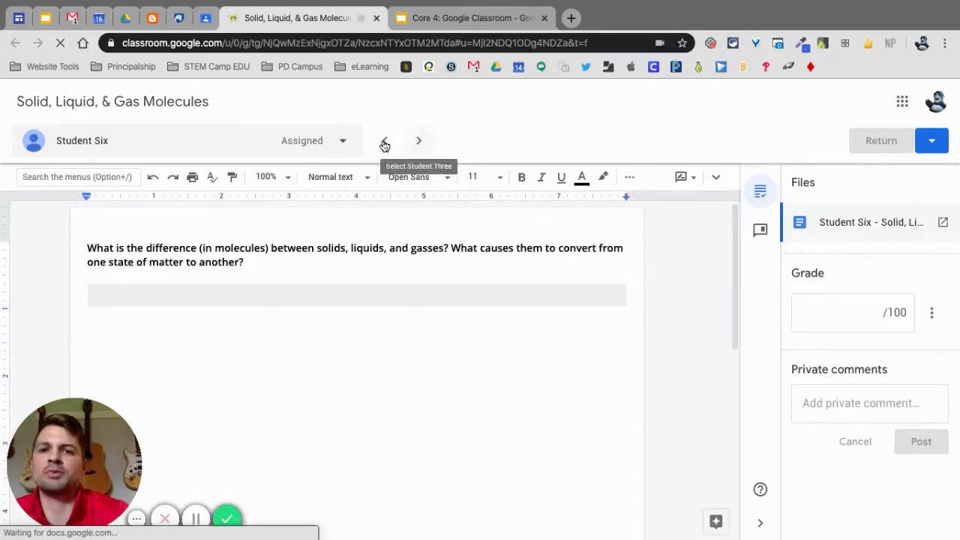
click(384, 142)
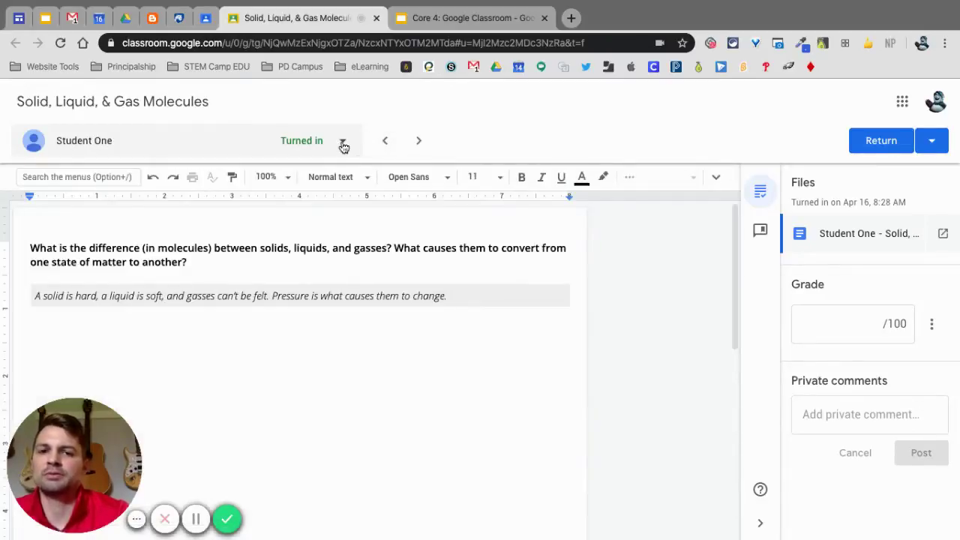
Sort the student switcher list by Status so turned-in students come first.
click(344, 144)
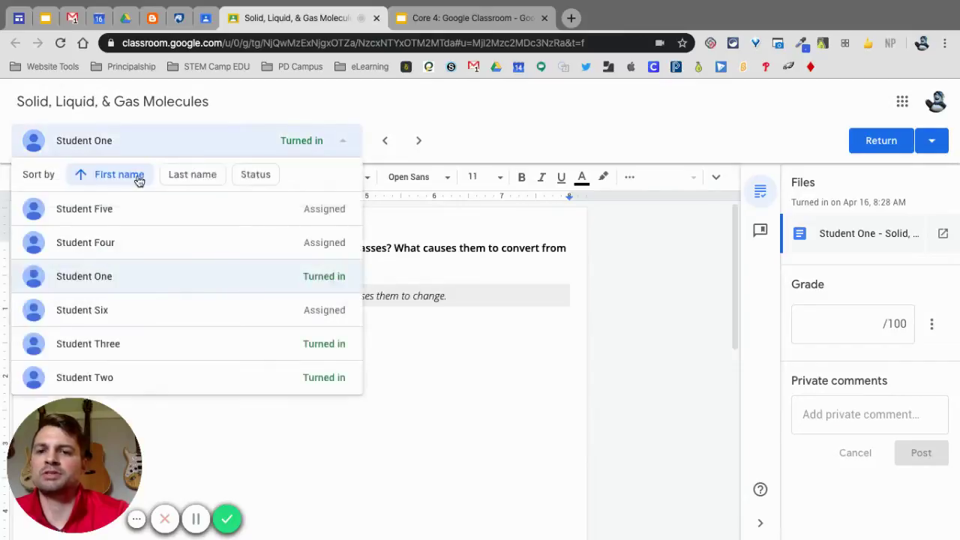
click(256, 175)
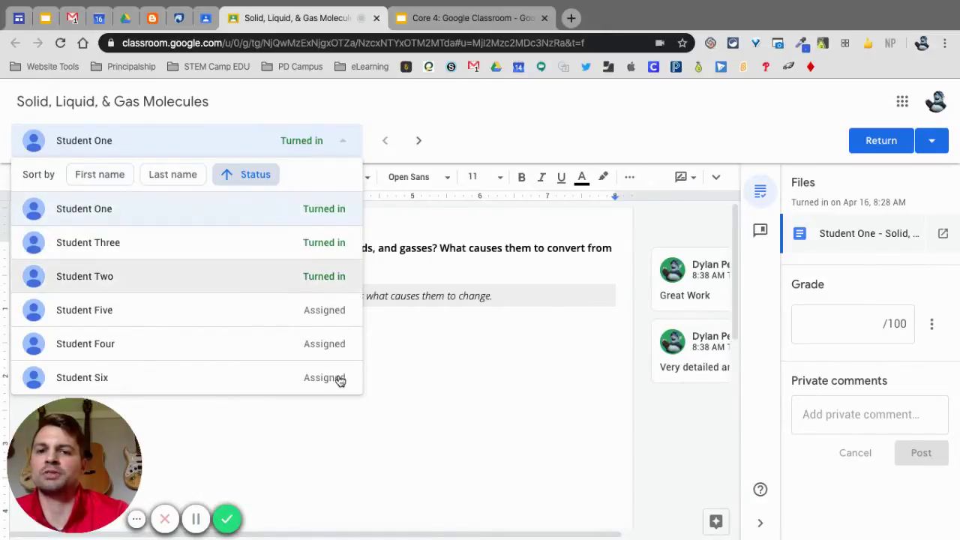
click(486, 125)
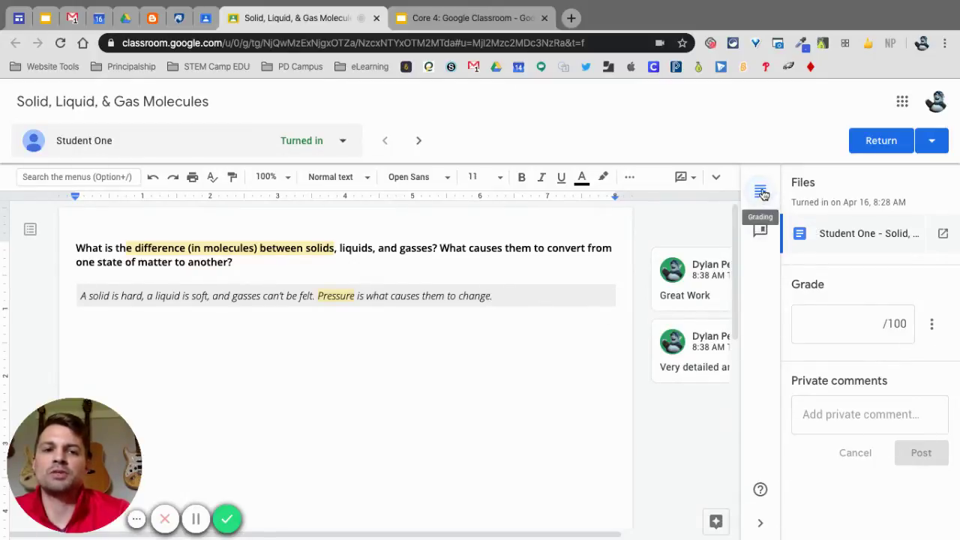
Show the grading area and activate Student One's private comment box.
click(763, 193)
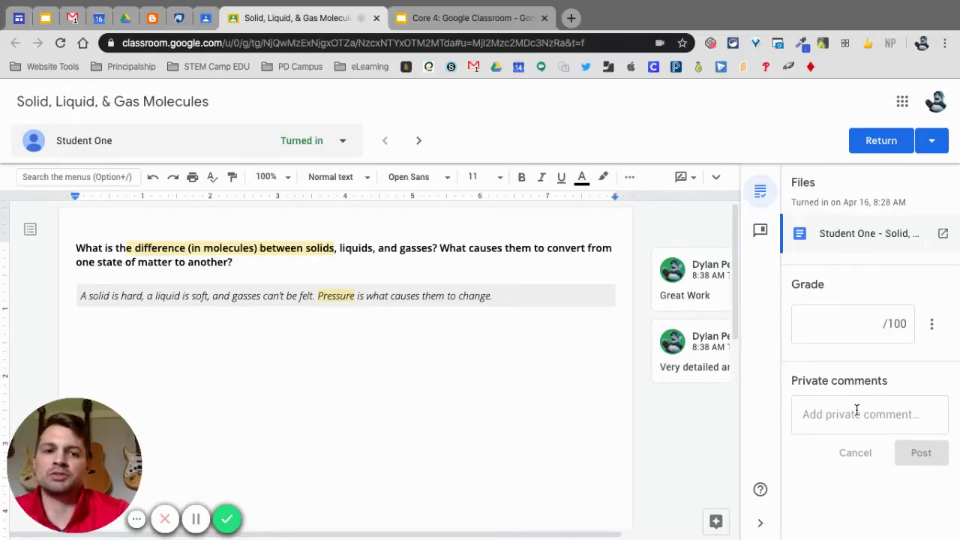
click(857, 411)
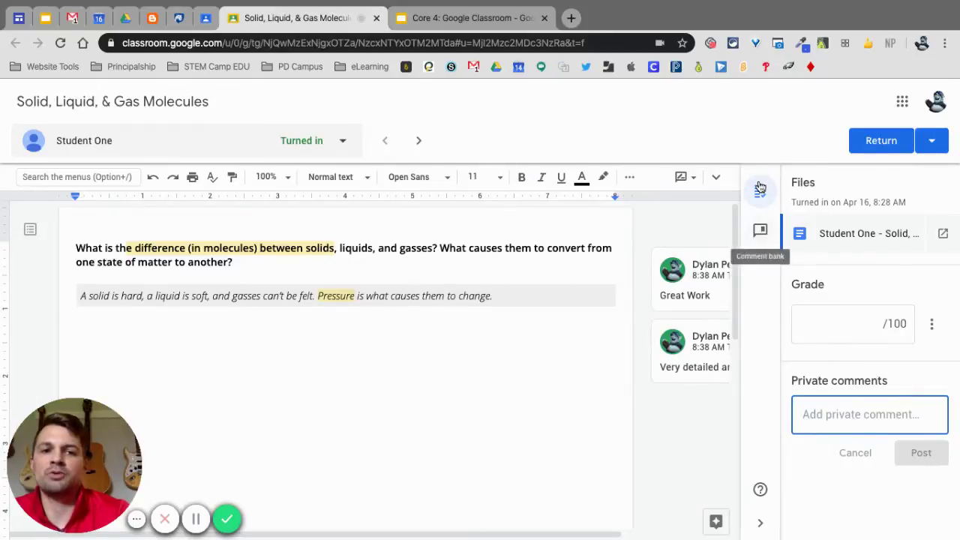
Open the comment bank and draft a new entry: 'This is exactly the right answer. Way to go!'.
click(760, 231)
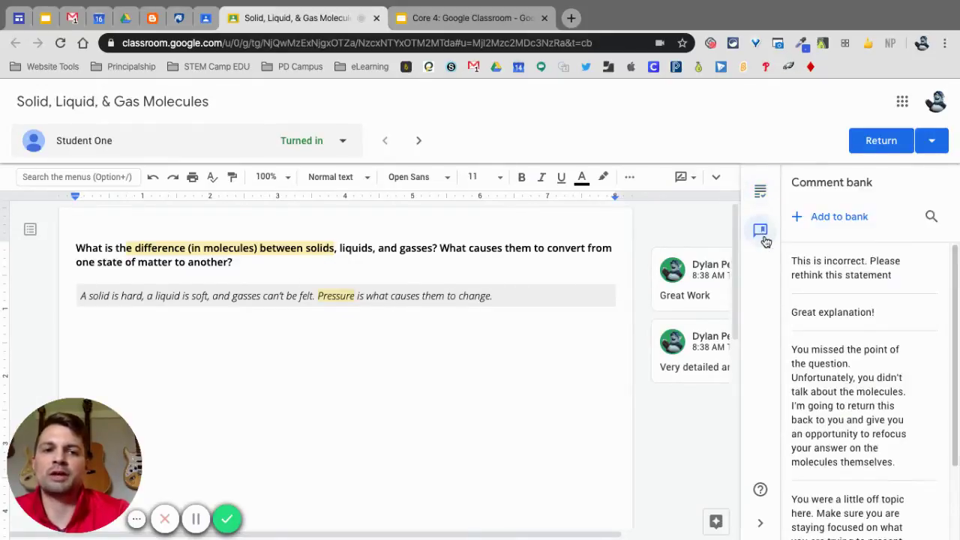
scroll(852, 338, down, 2)
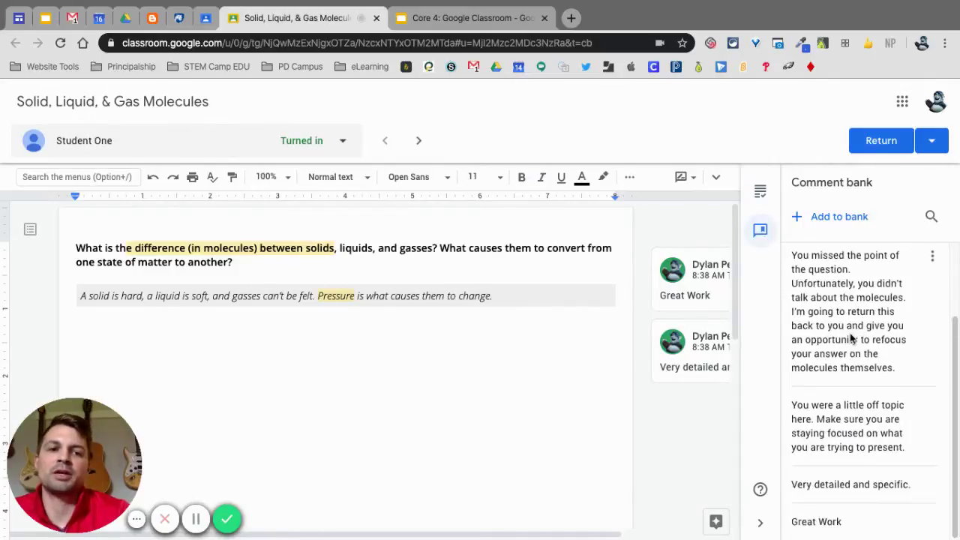
scroll(851, 336, up, 2)
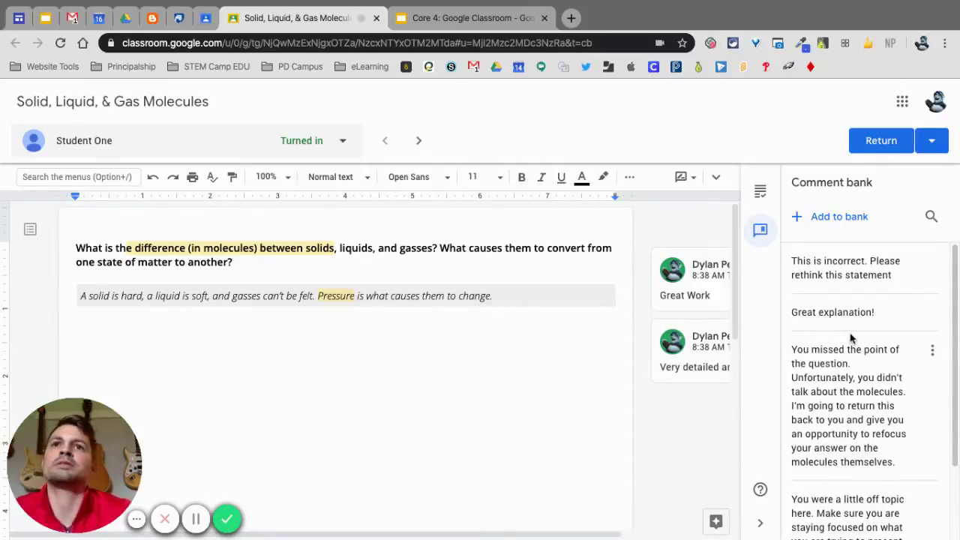
click(822, 224)
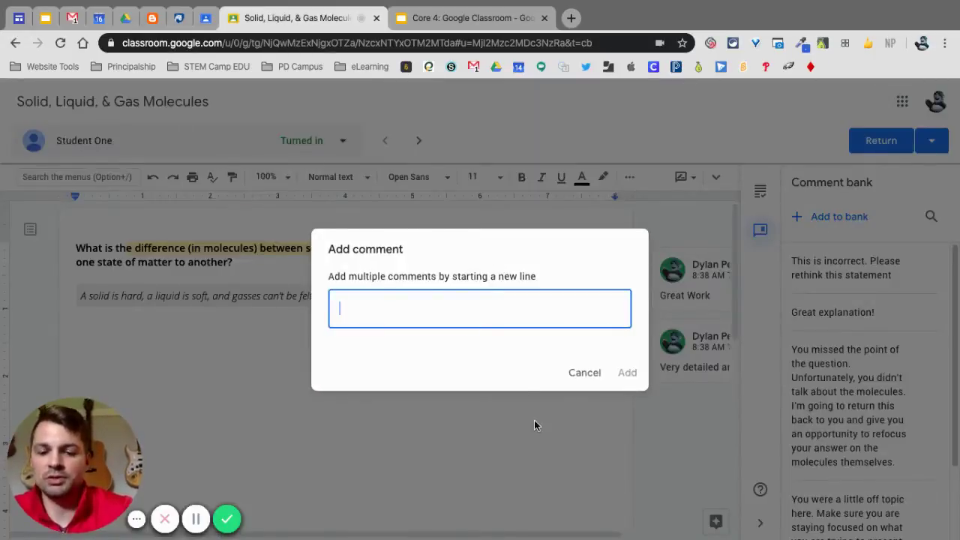
text(This is exa)
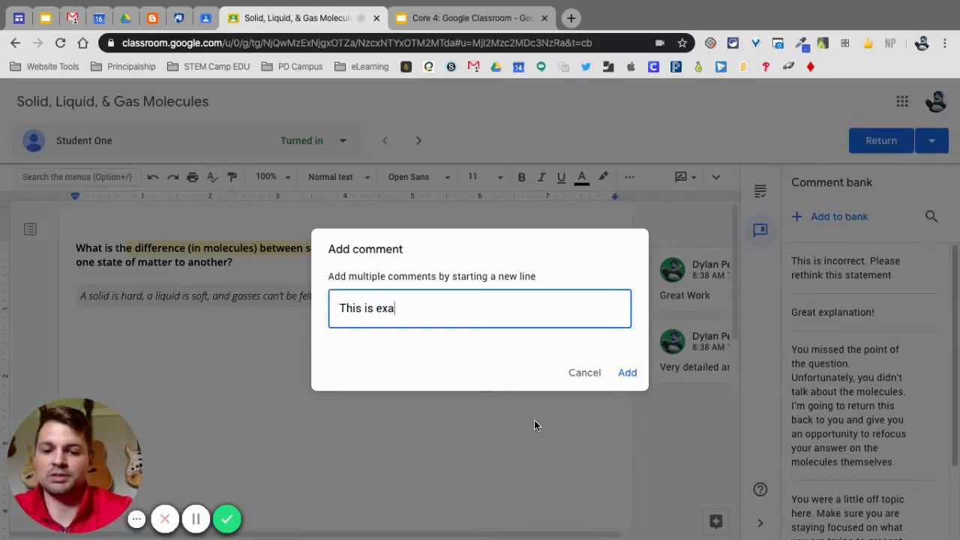
text(ctly )
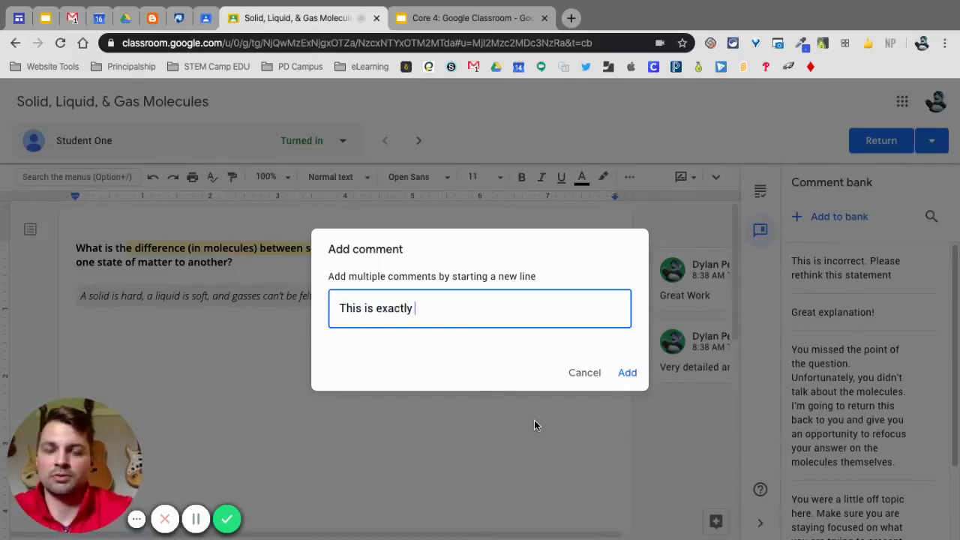
text(the right answer)
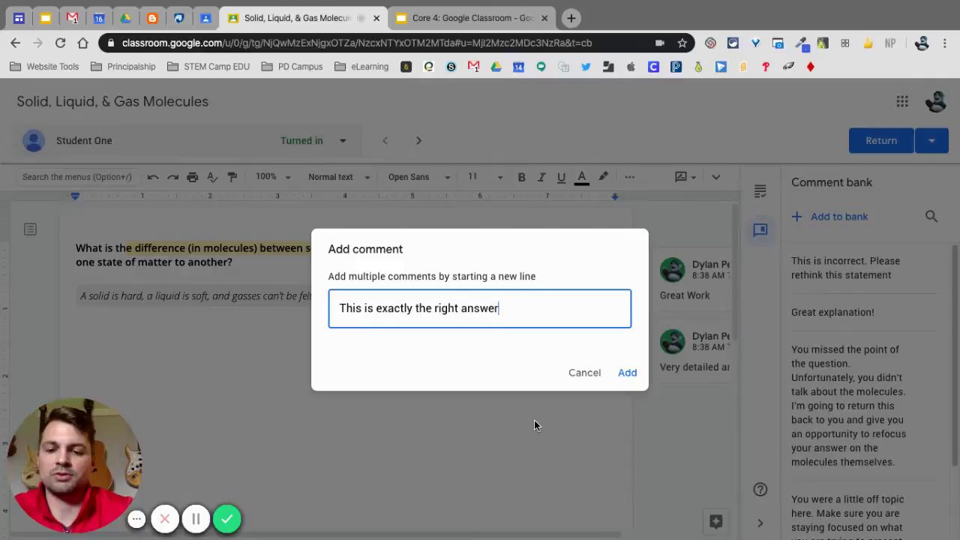
text(. Way to)
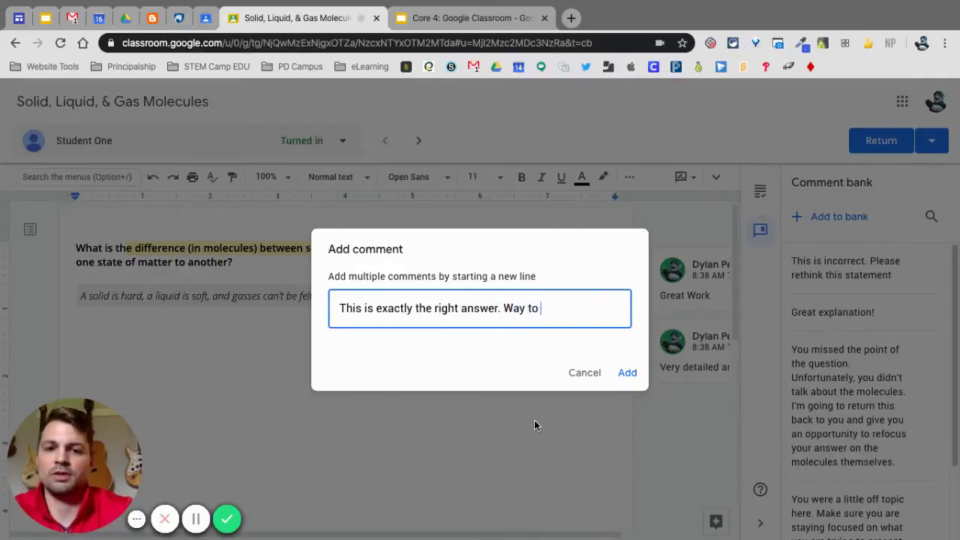
text( go!)
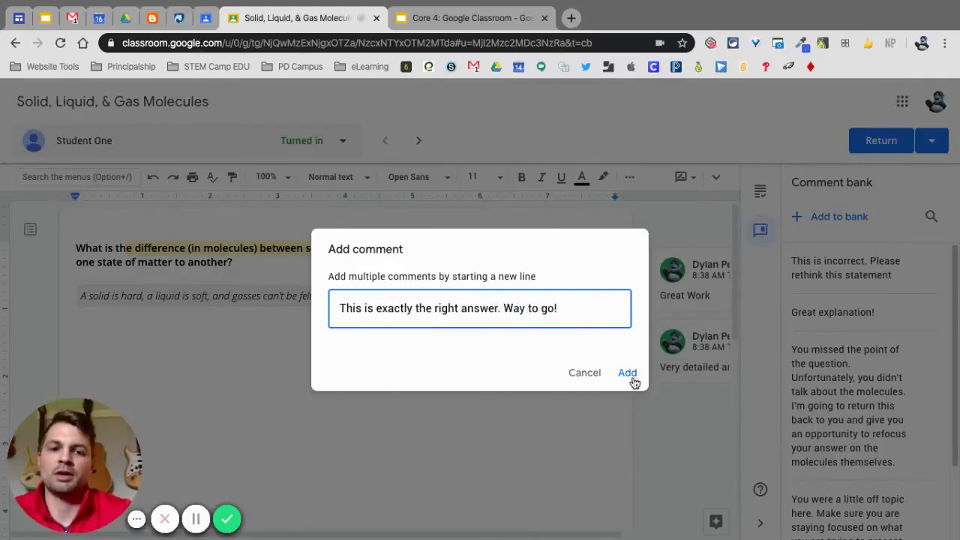
Save the new praise comment to the bank and hide the side panel.
click(629, 374)
scroll(854, 390, down, 1)
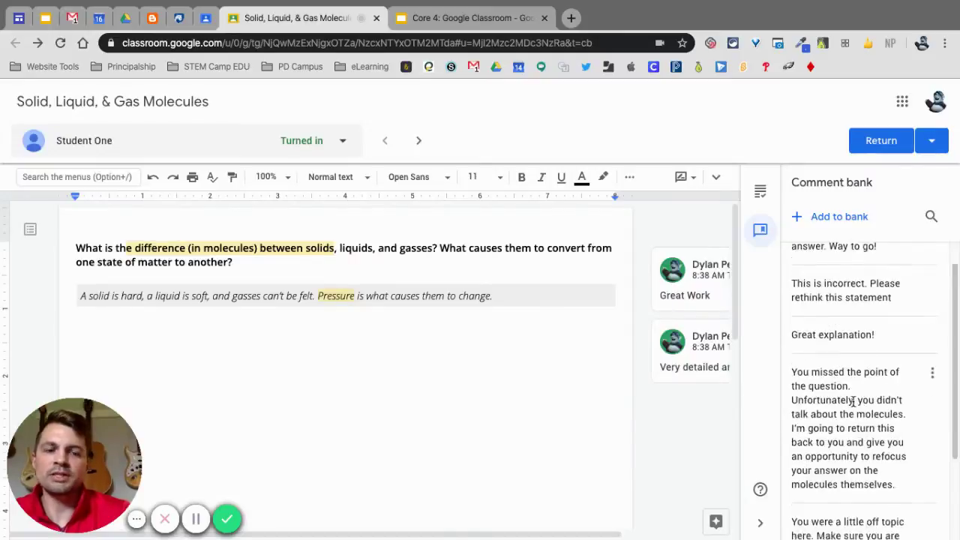
scroll(854, 401, down, 2)
scroll(854, 401, up, 3)
scroll(854, 401, down, 2)
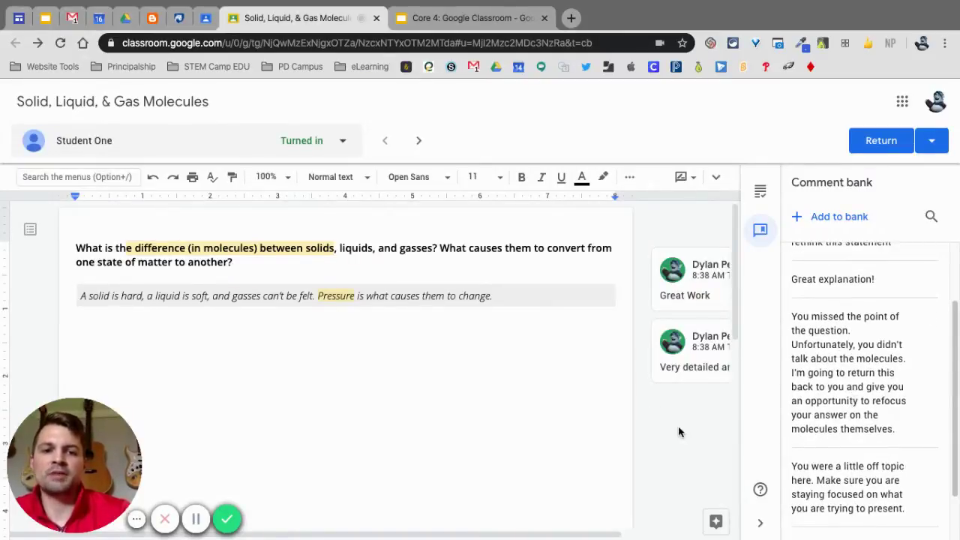
click(761, 525)
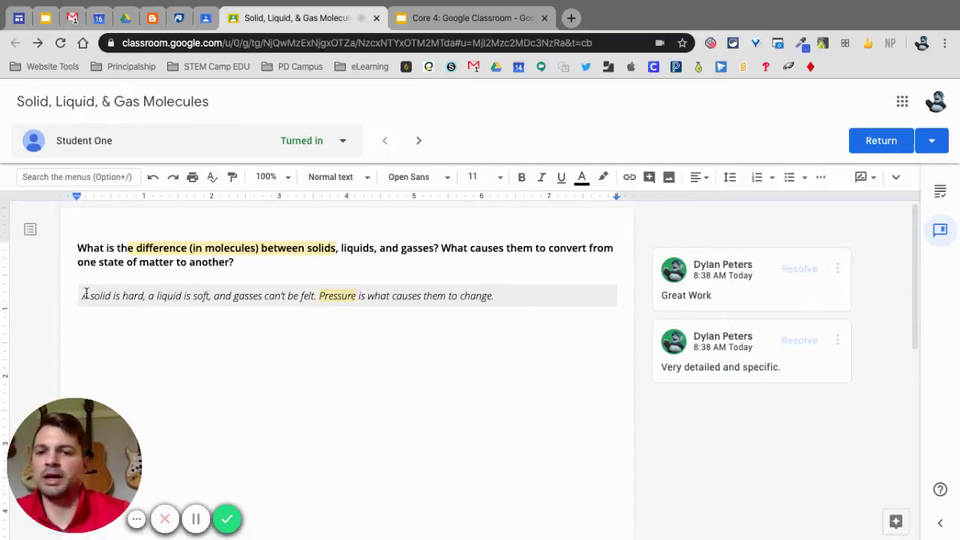
Attach the banked 'exactly the right answer' comment to Student One's opening clause, then go to Student Three.
drag(82, 295, 213, 296)
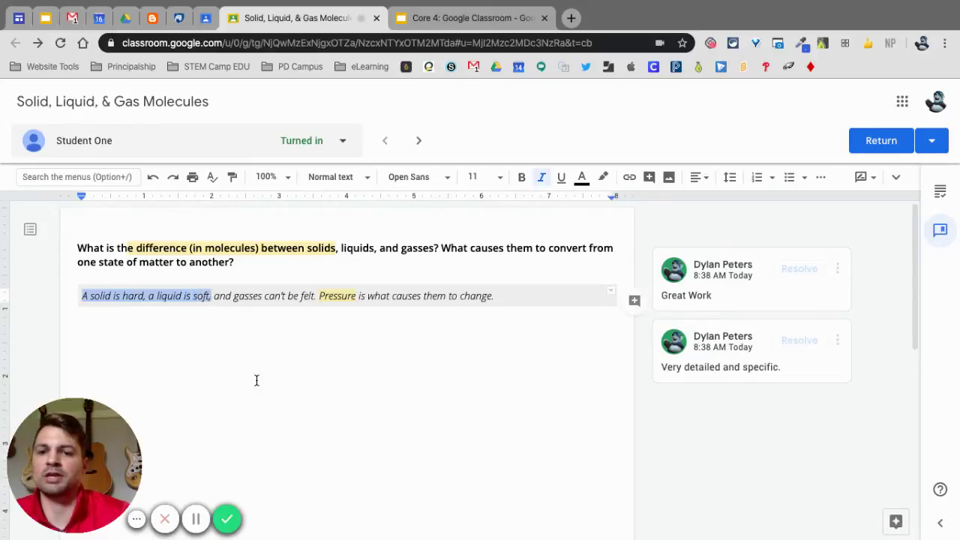
click(635, 303)
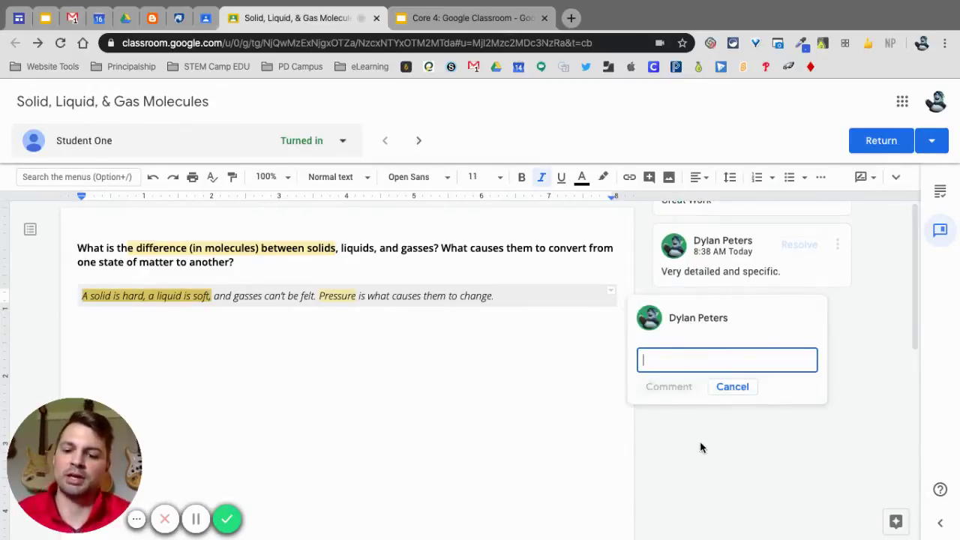
text(#)
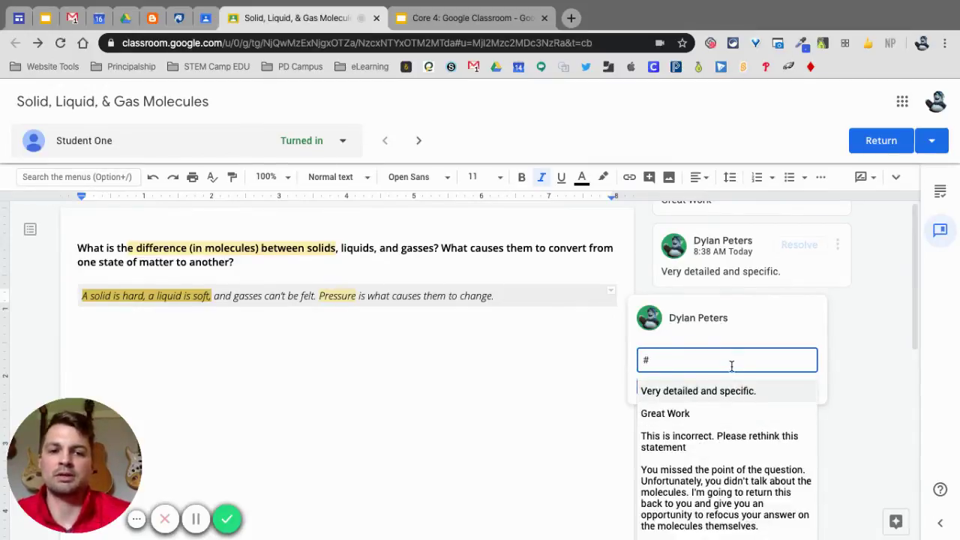
text(exac)
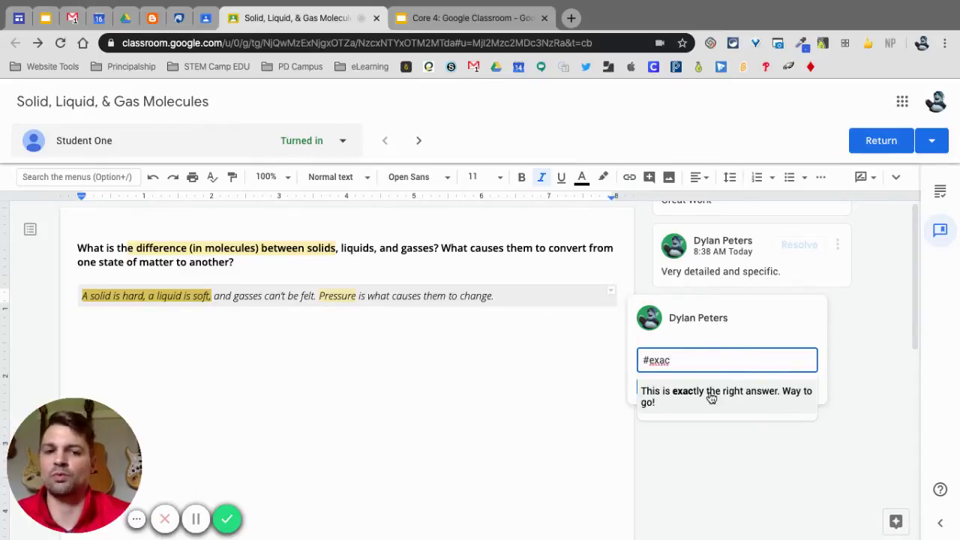
click(710, 400)
click(676, 400)
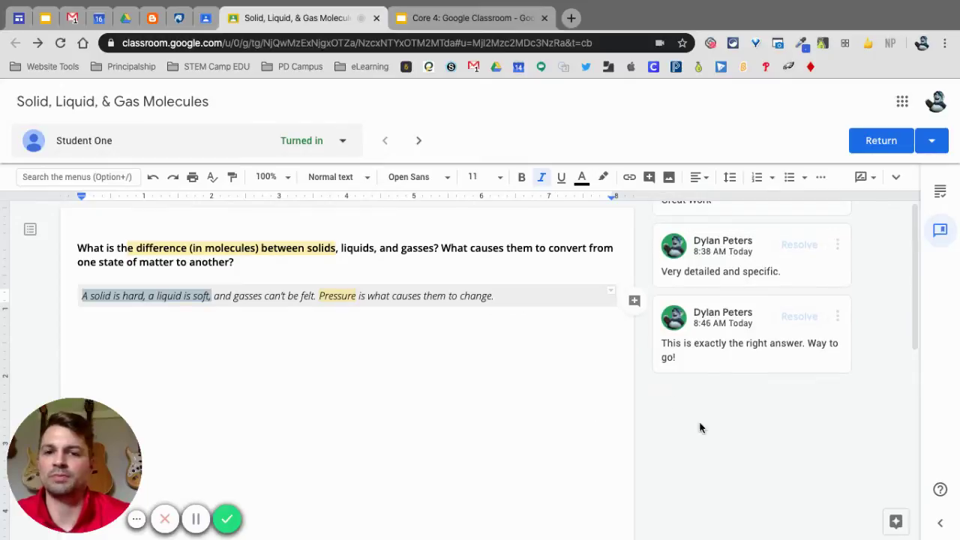
click(419, 140)
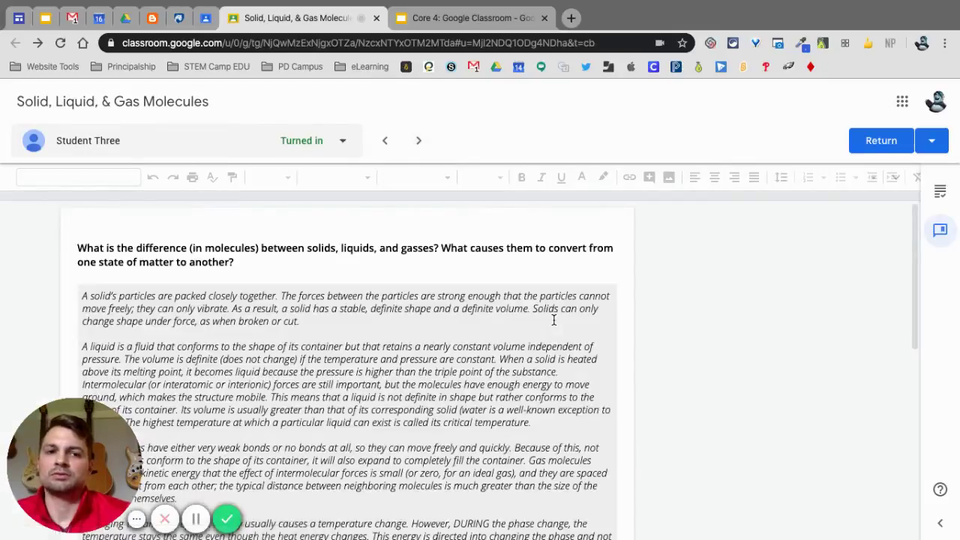
Post the banked 'Great Work' comment on Student Three's first answer paragraph.
triple_click(85, 297)
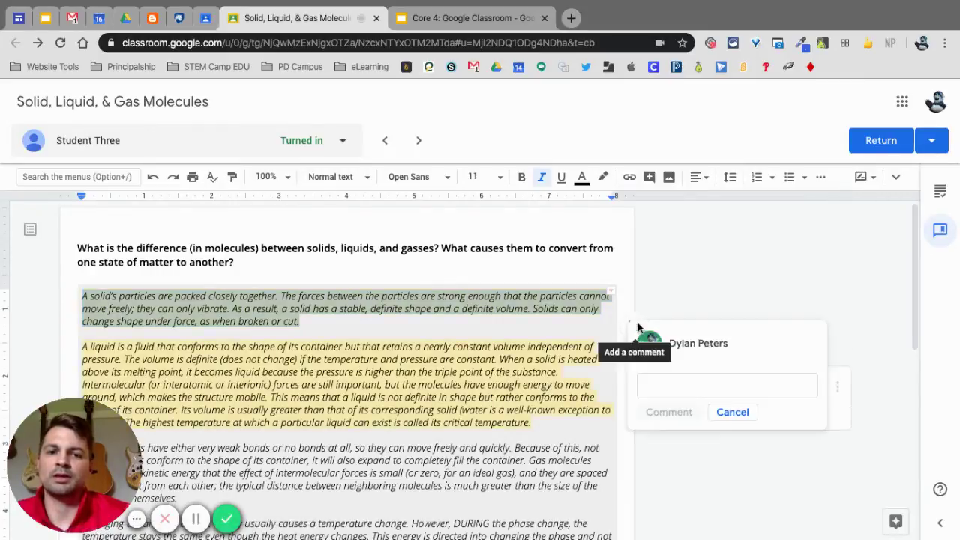
click(692, 384)
text(#)
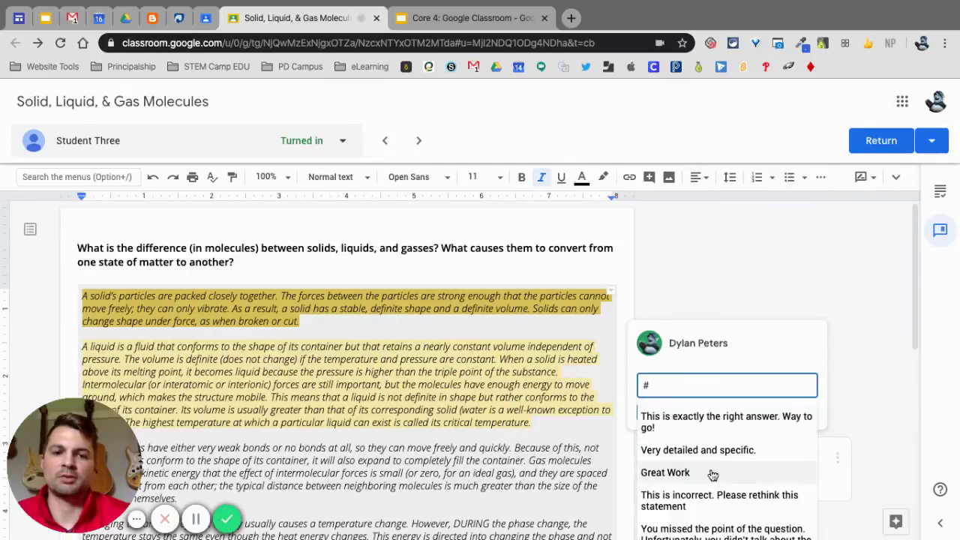
click(711, 471)
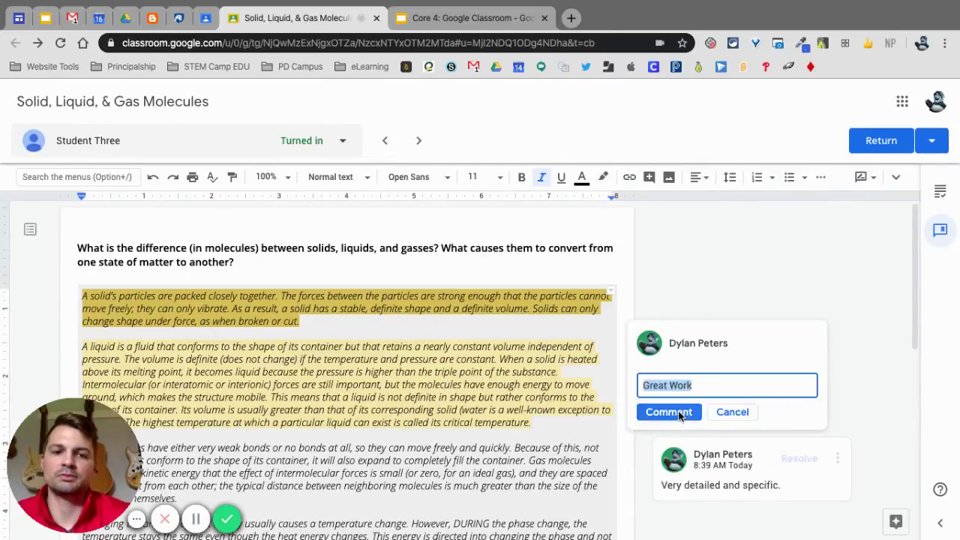
click(687, 414)
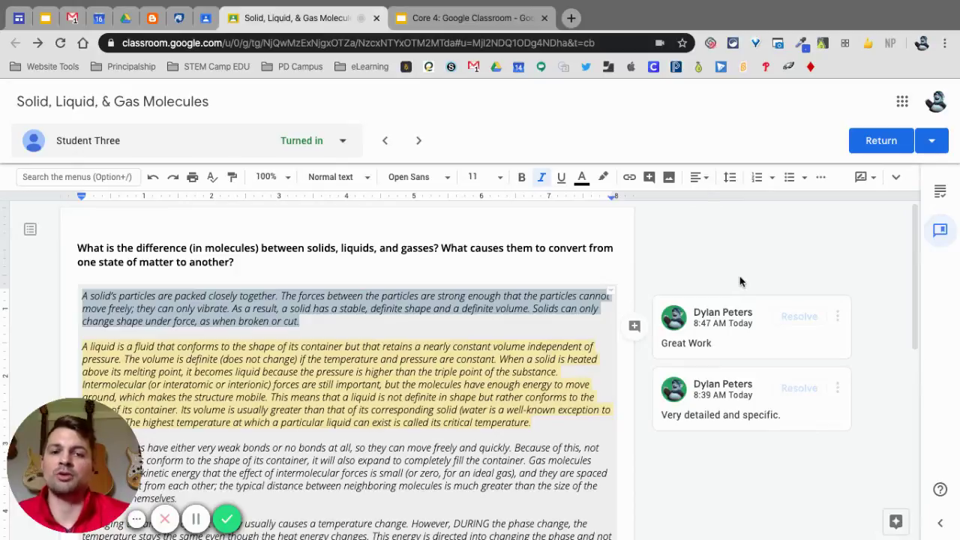
key(ctrl+Right)
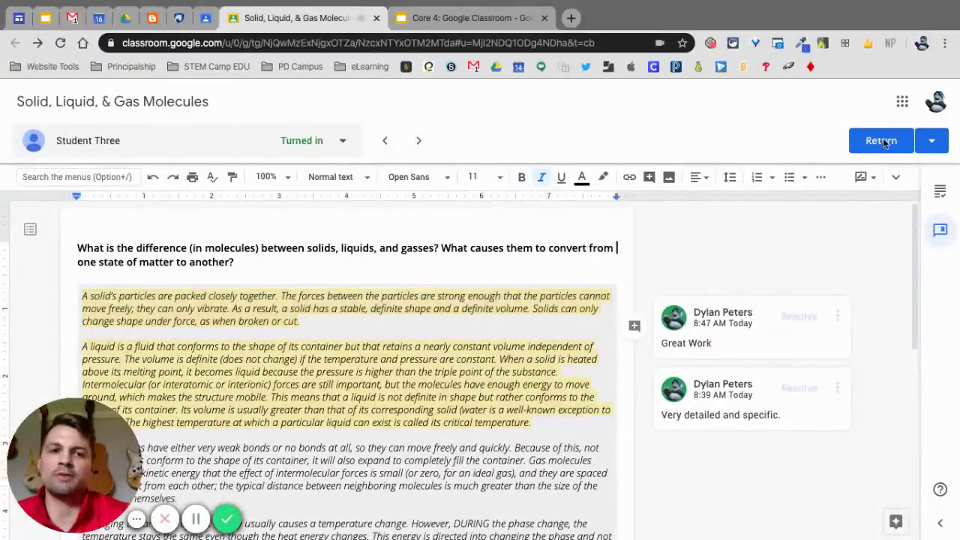
Return Student Three's essay, confirming in the 'Return work to 1 student?' dialog.
click(883, 142)
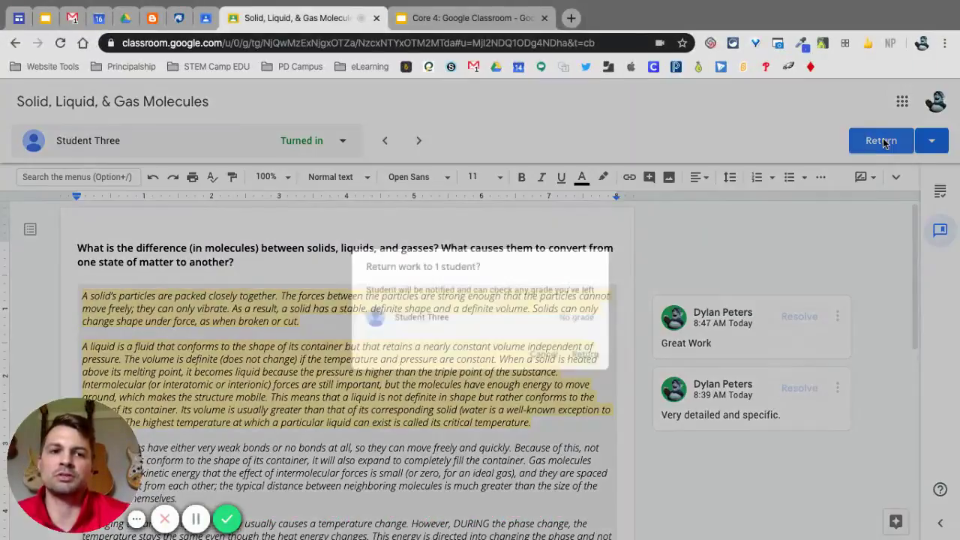
right_click(600, 366)
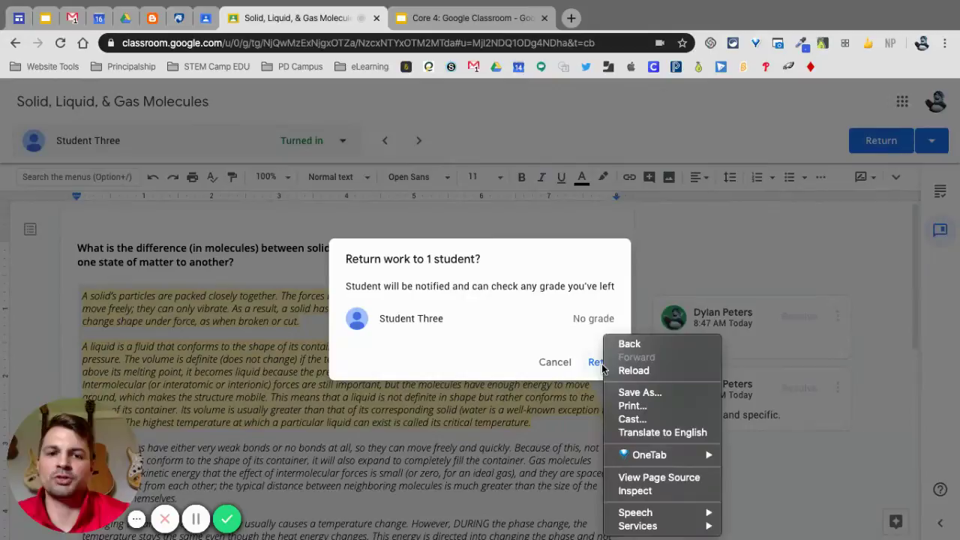
click(606, 365)
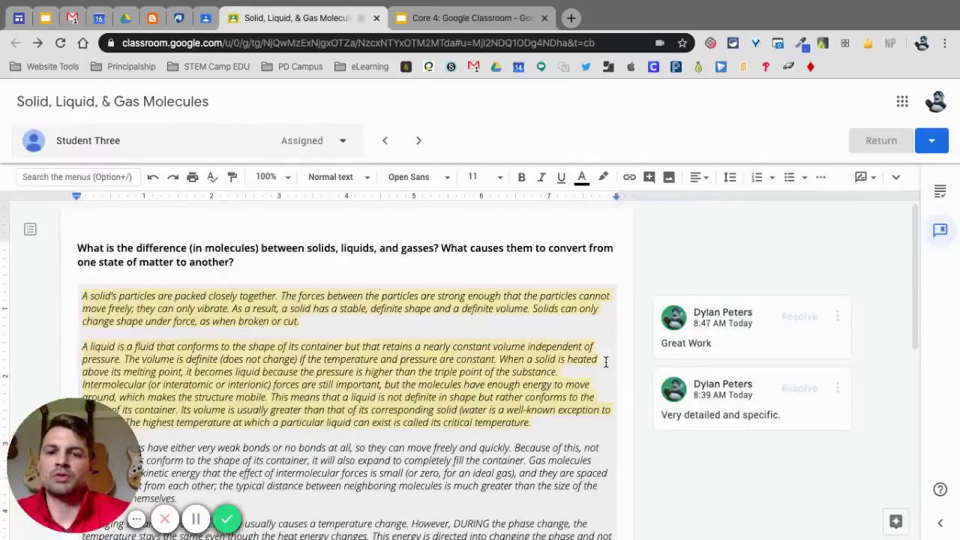
key(ctrl+Right)
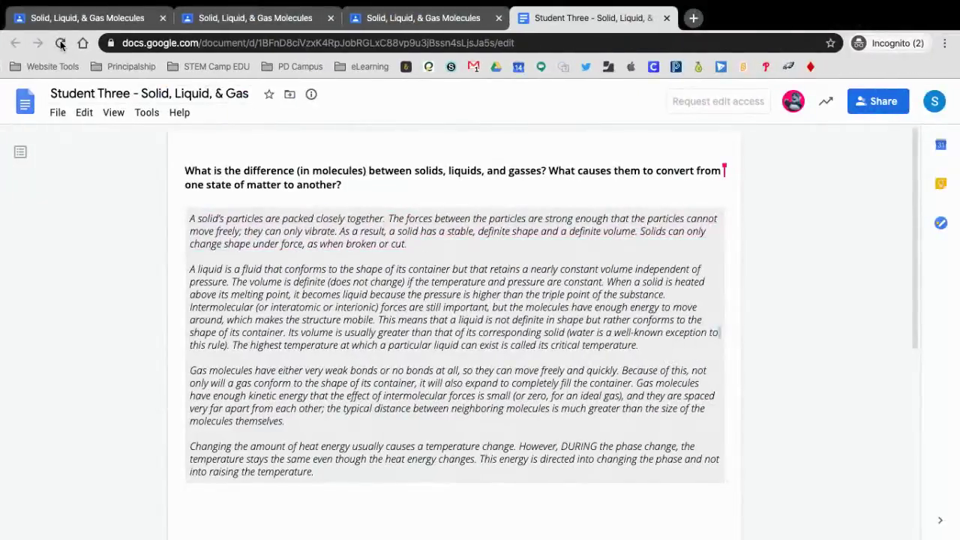
click(61, 44)
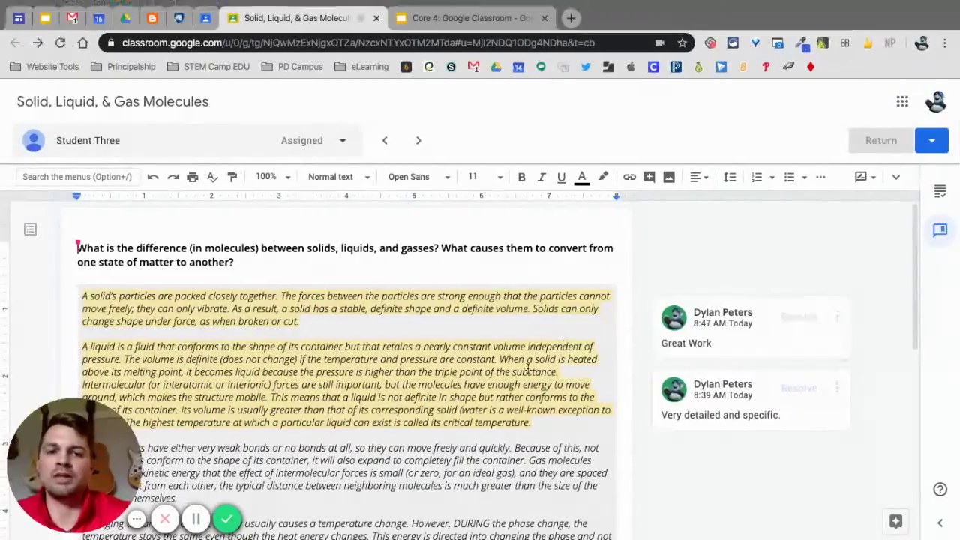
Return to the Classroom student work list and scroll to Student Three under Assigned, previewing 'Great work overall!'.
scroll(528, 369, down, 1)
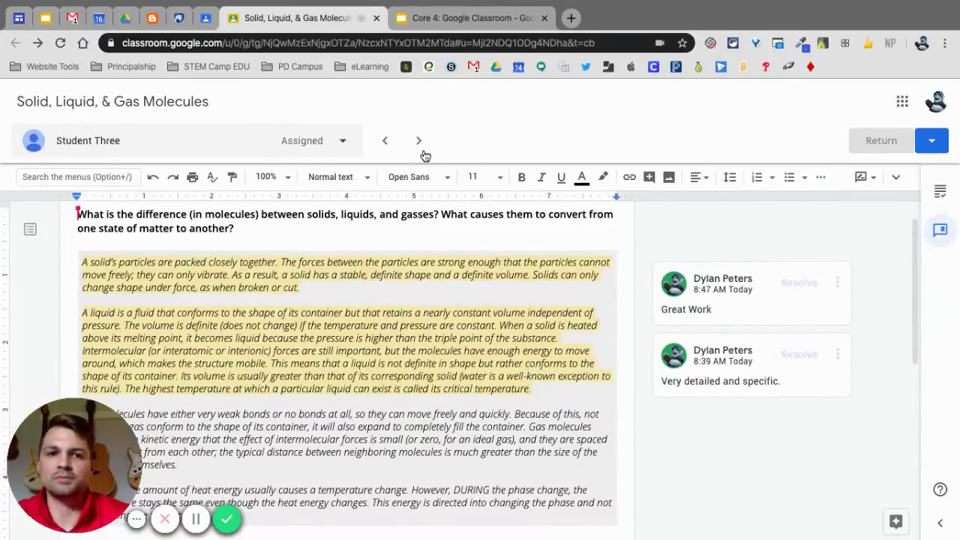
click(207, 21)
scroll(172, 360, down, 1)
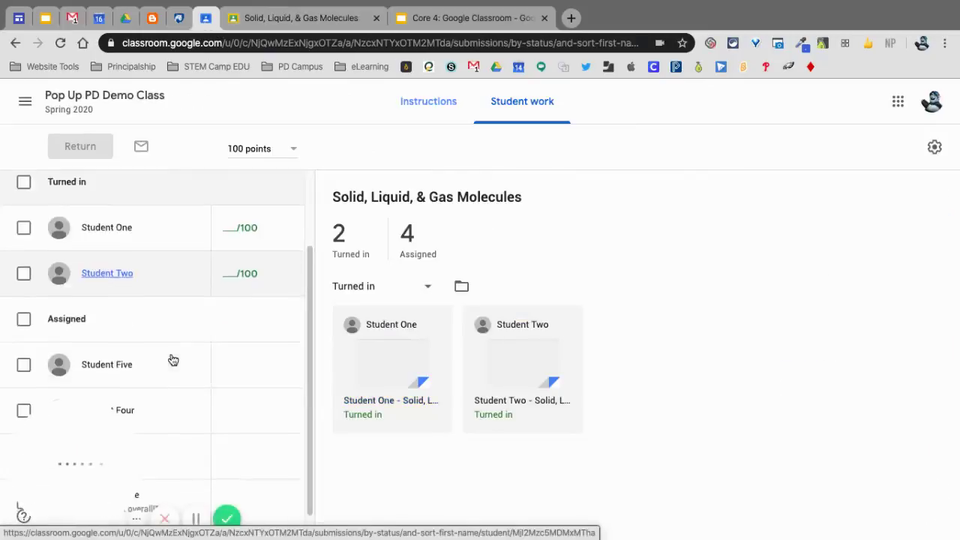
scroll(180, 338, down, 2)
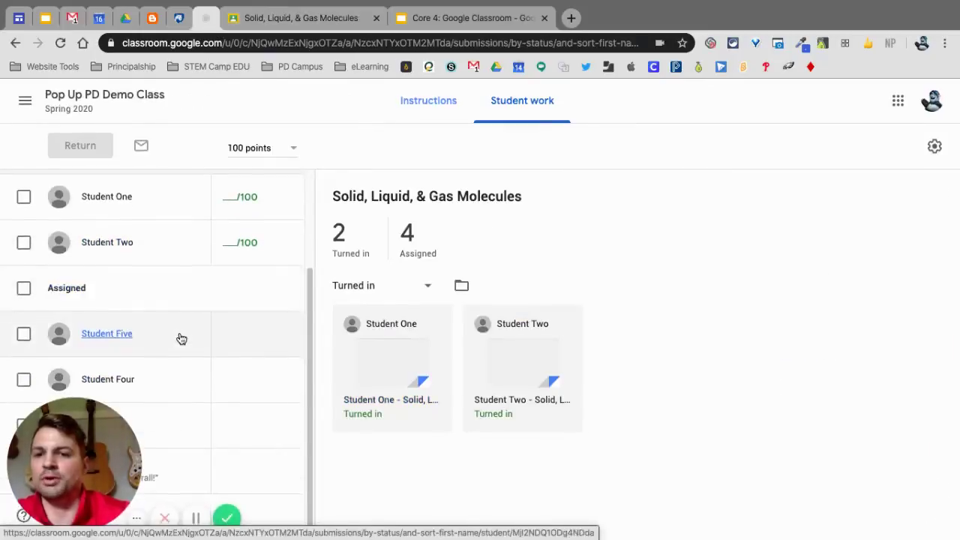
scroll(180, 338, up, 2)
scroll(180, 338, down, 2)
mouse_move(74, 465)
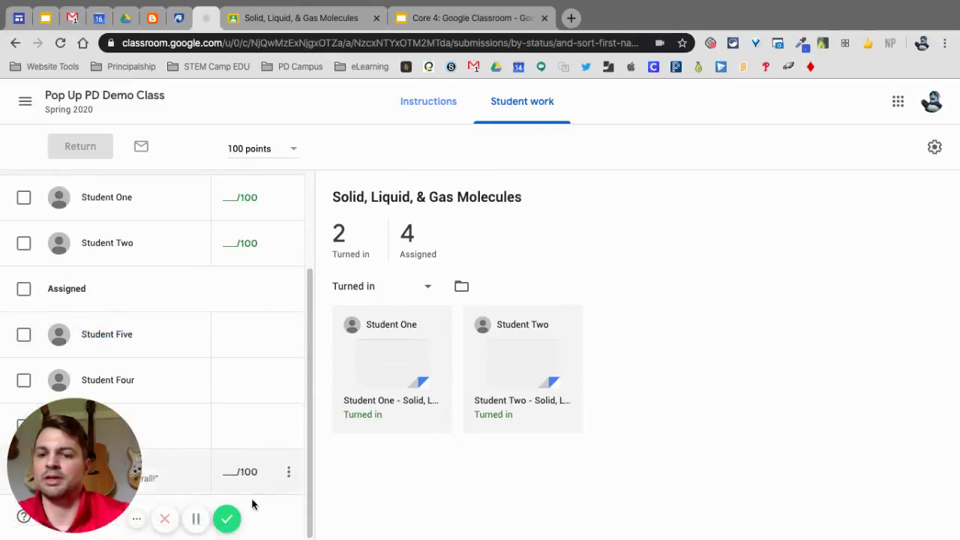
drag(109, 464, 820, 464)
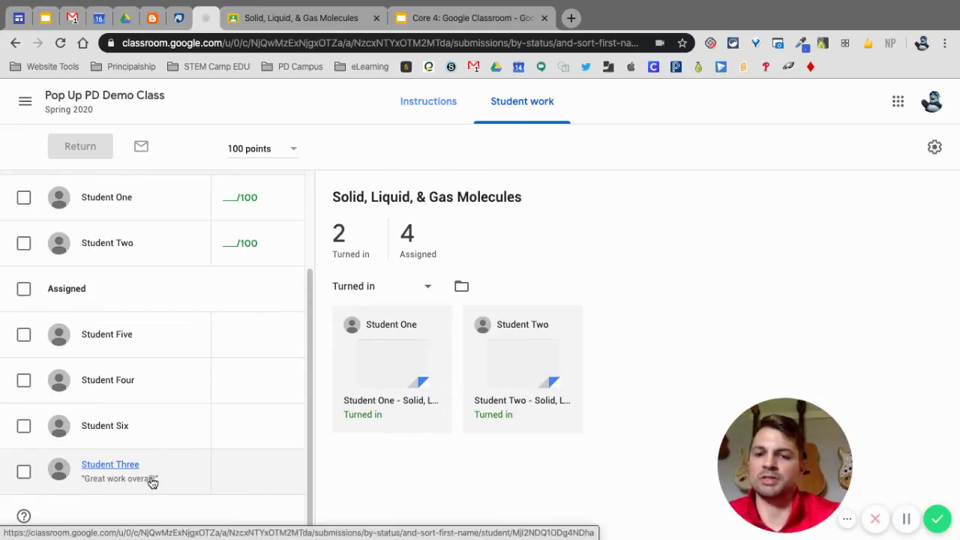
scroll(157, 344, up, 1)
scroll(159, 344, down, 1)
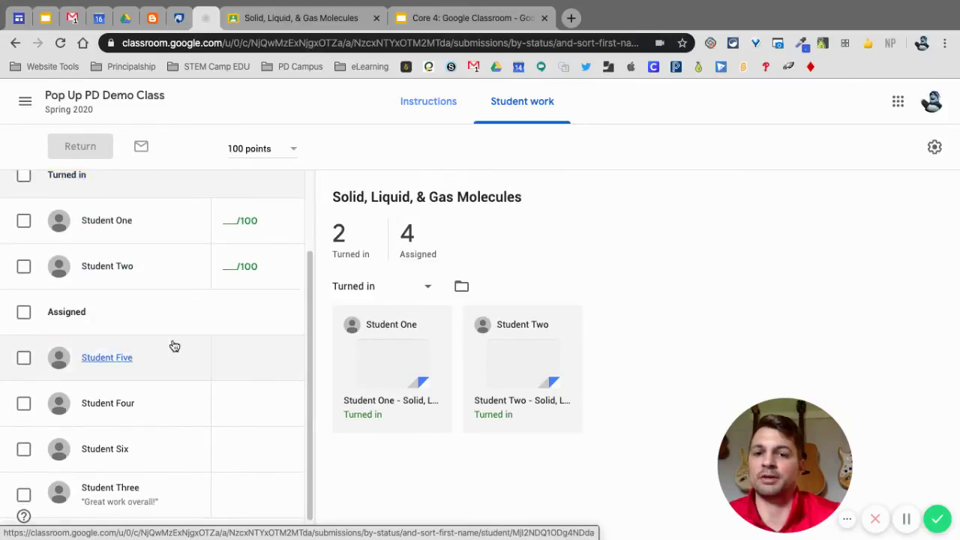
scroll(150, 383, down, 1)
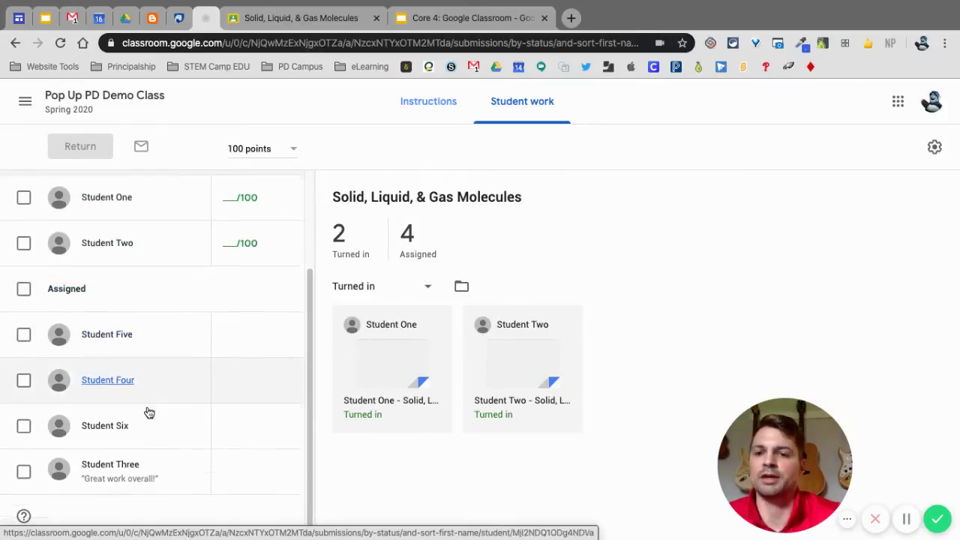
scroll(147, 413, up, 3)
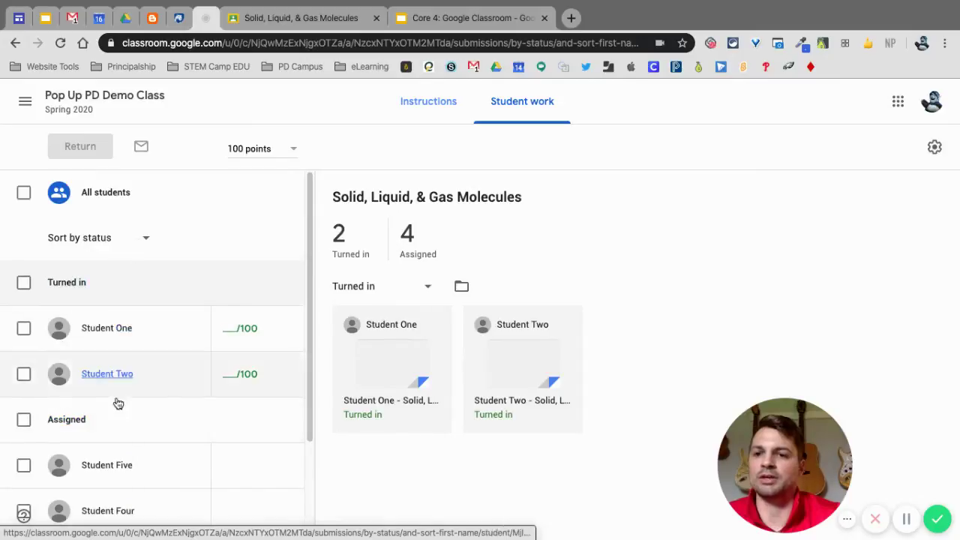
scroll(160, 357, down, 1)
scroll(160, 357, down, 1)
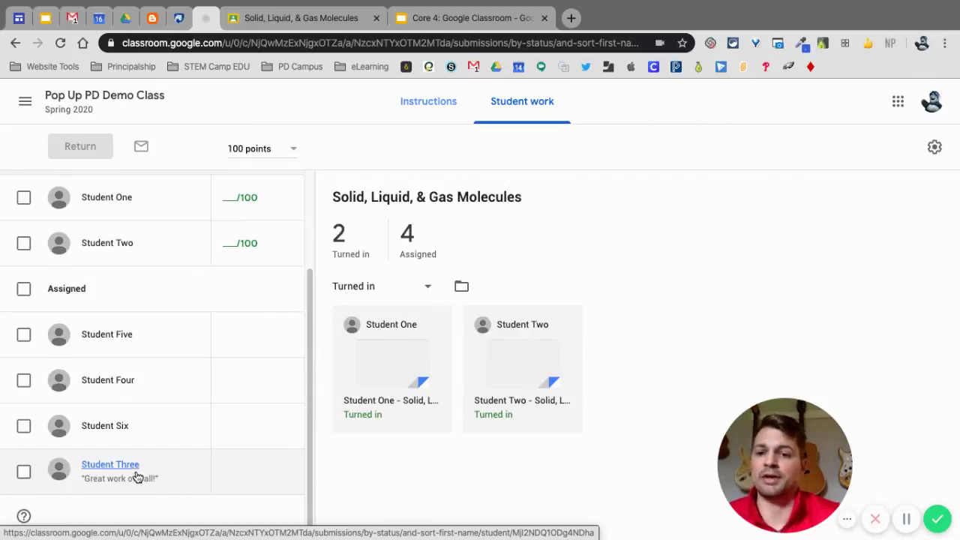
Open Student Three's submission to see the Docs essay and private comment 'Great work overall!'.
click(136, 478)
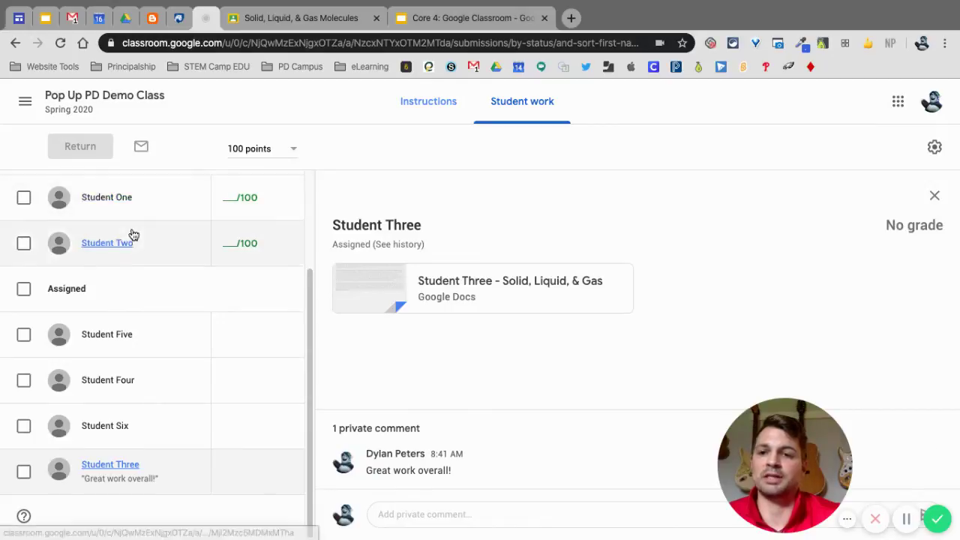
scroll(130, 236, up, 2)
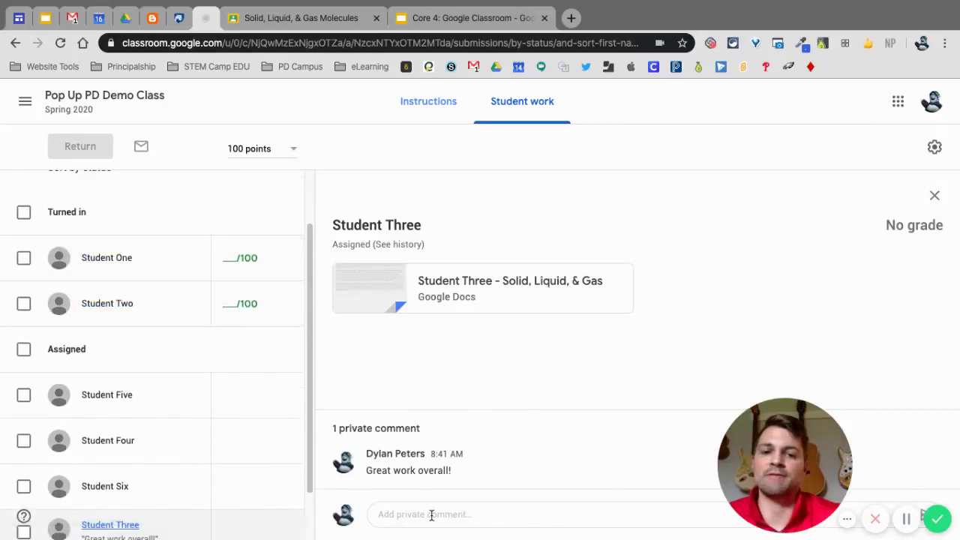